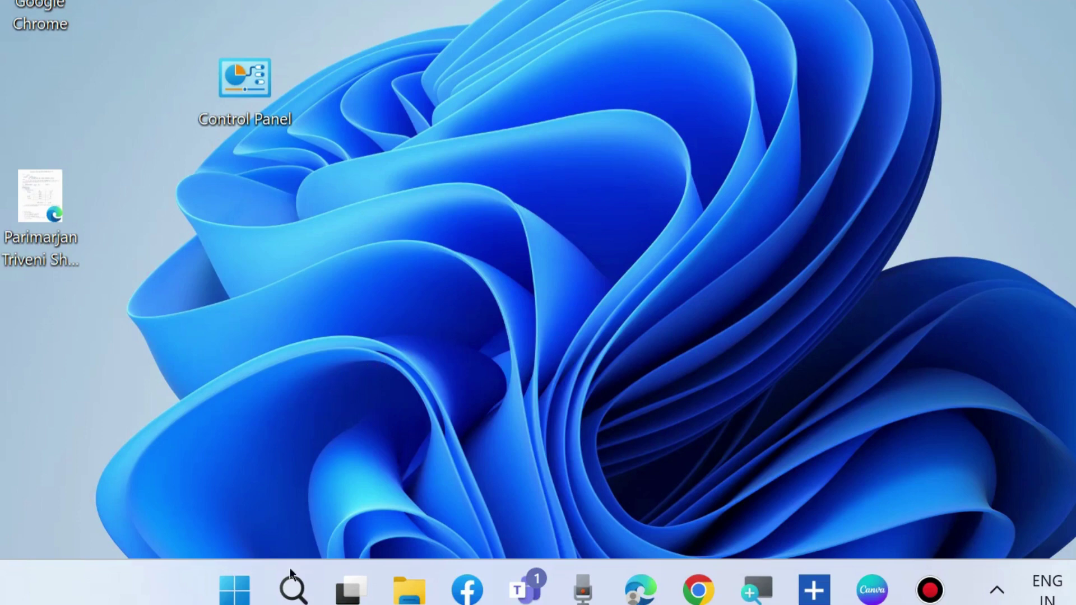
Check the Start menu power options, then dismiss the menu without restarting
left_click(234, 588)
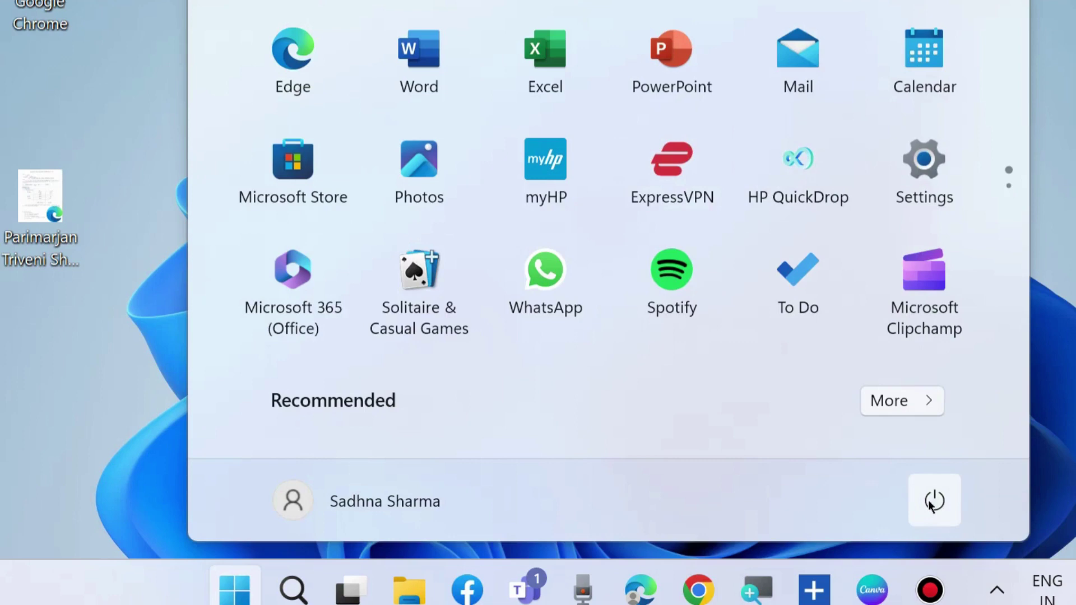
left_click(932, 499)
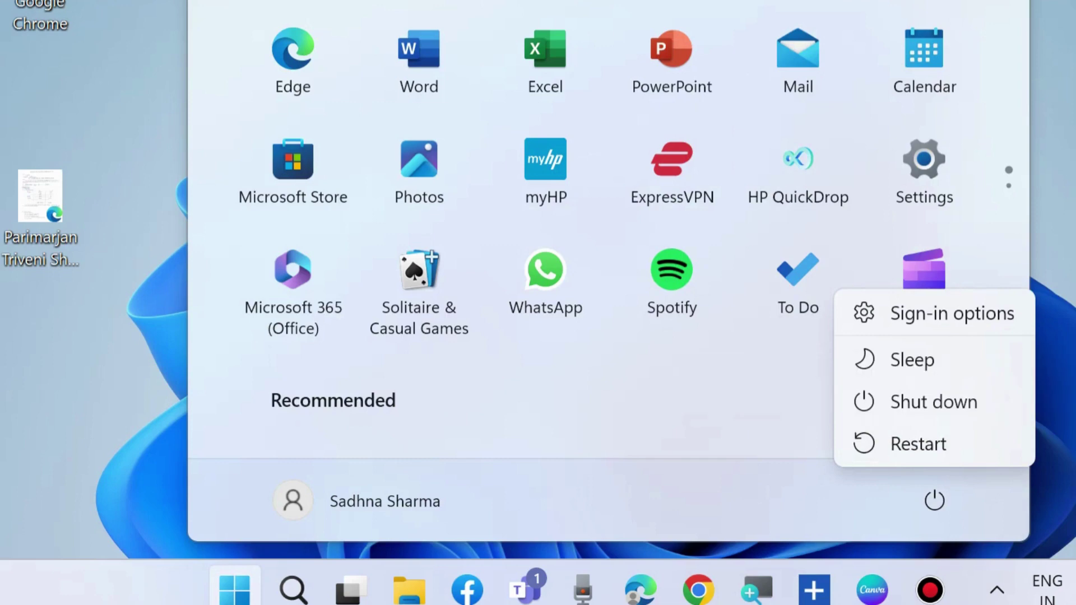
key("Escape")
key("Escape")
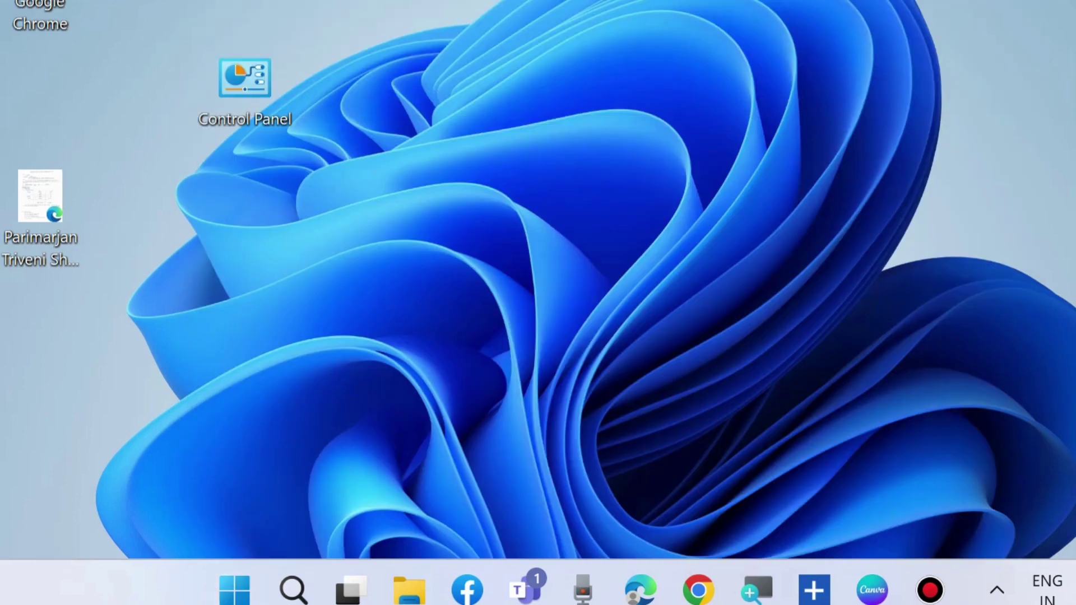
Bring the Chrome window forward and go to Settings > Privacy and security
mouse_move(698, 588)
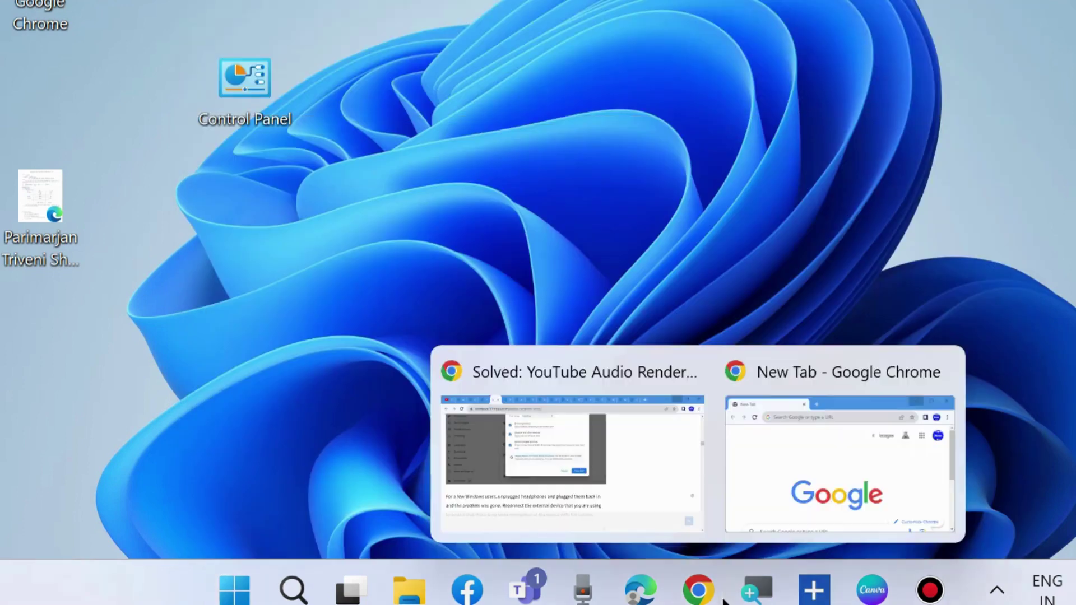
left_click(841, 418)
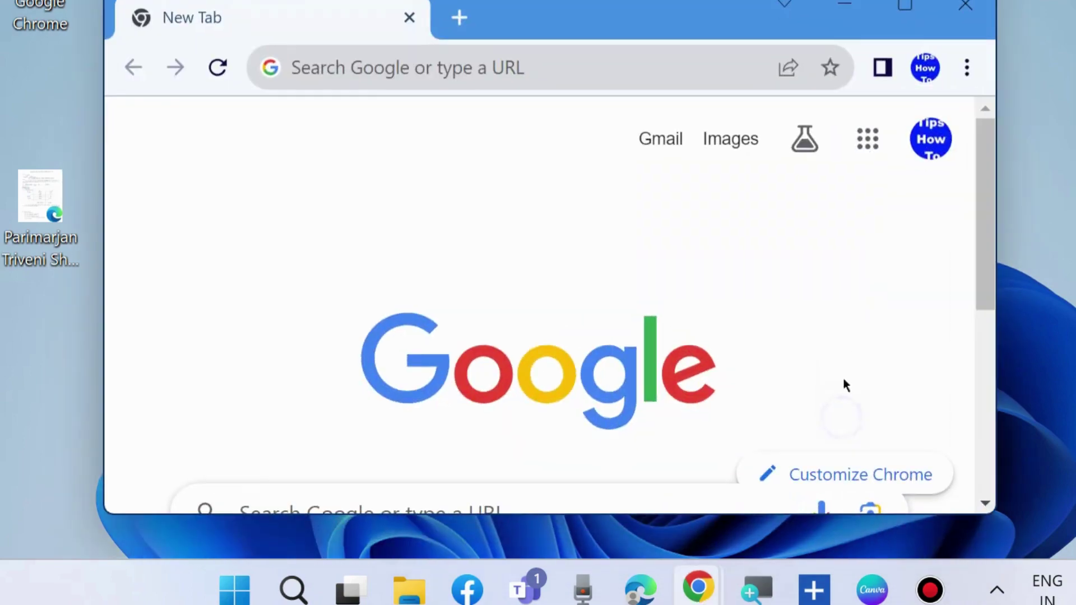
left_click(967, 67)
scroll(715, 377, "down", 5)
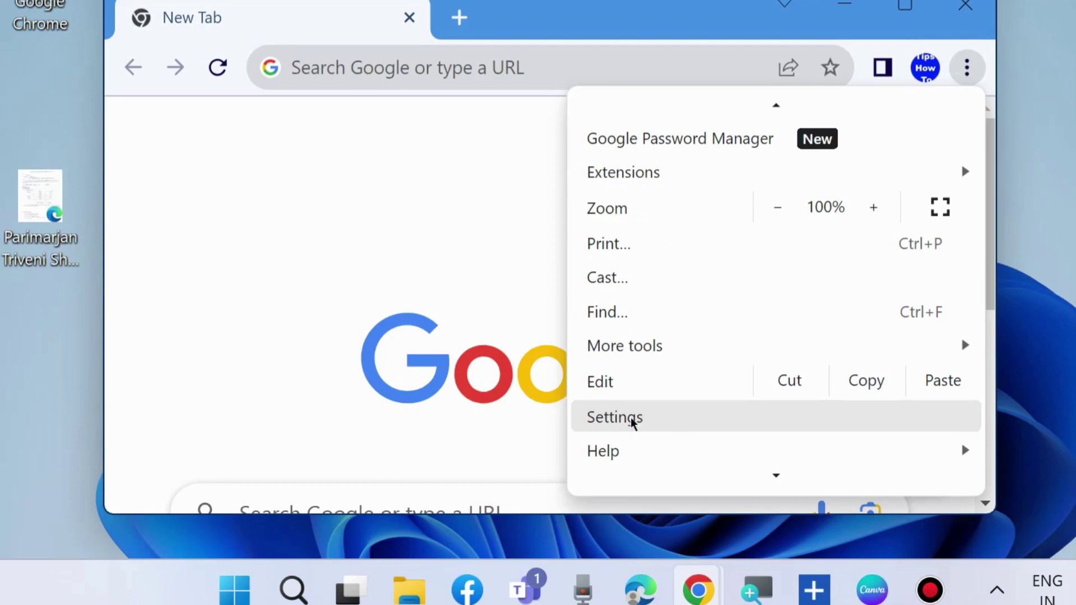
left_click(630, 420)
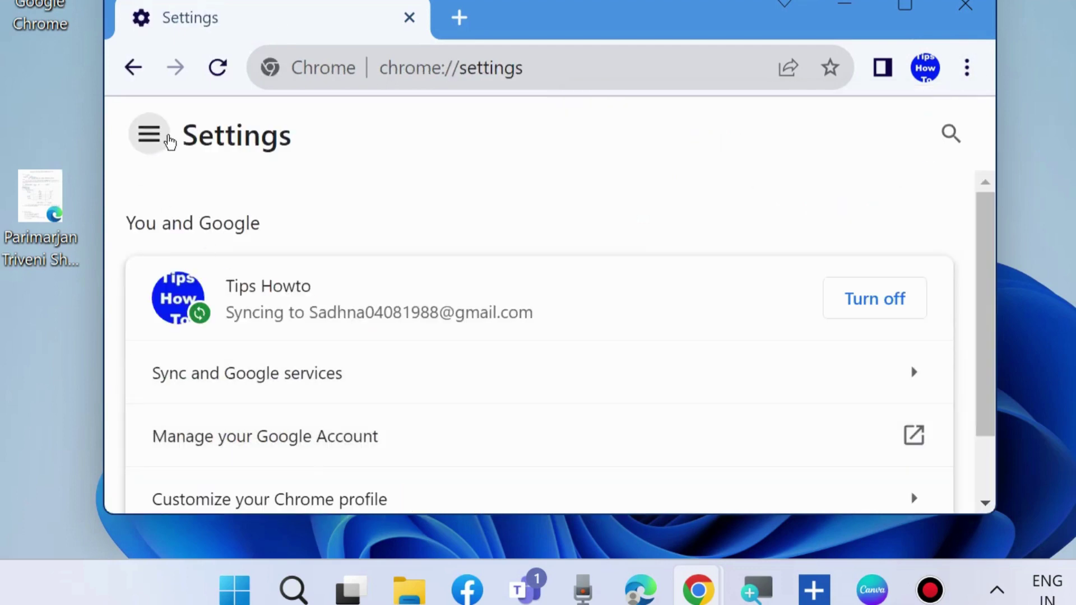
left_click(149, 135)
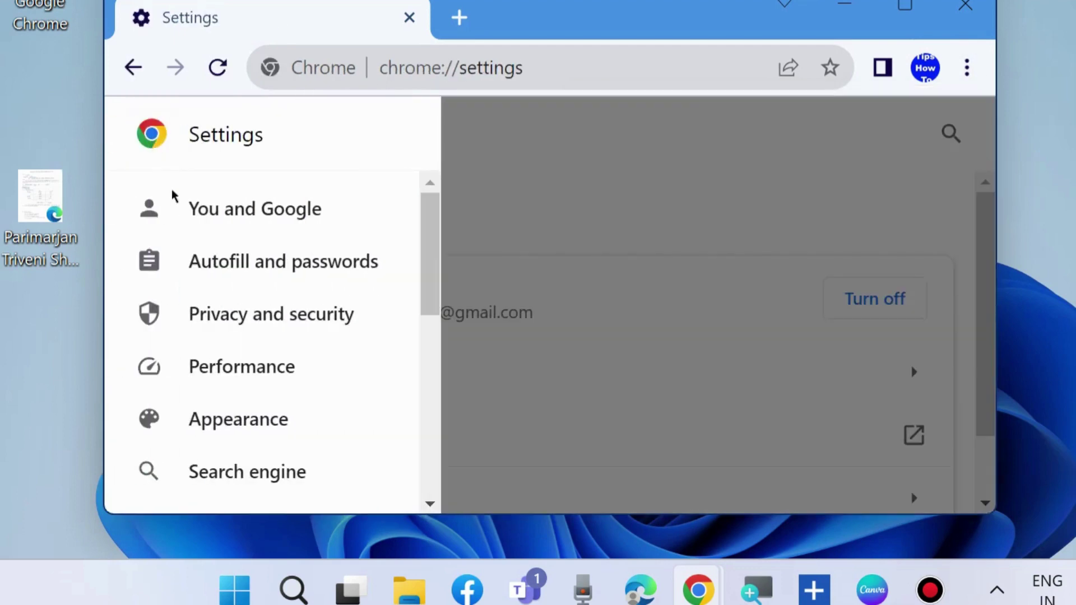
left_click(234, 322)
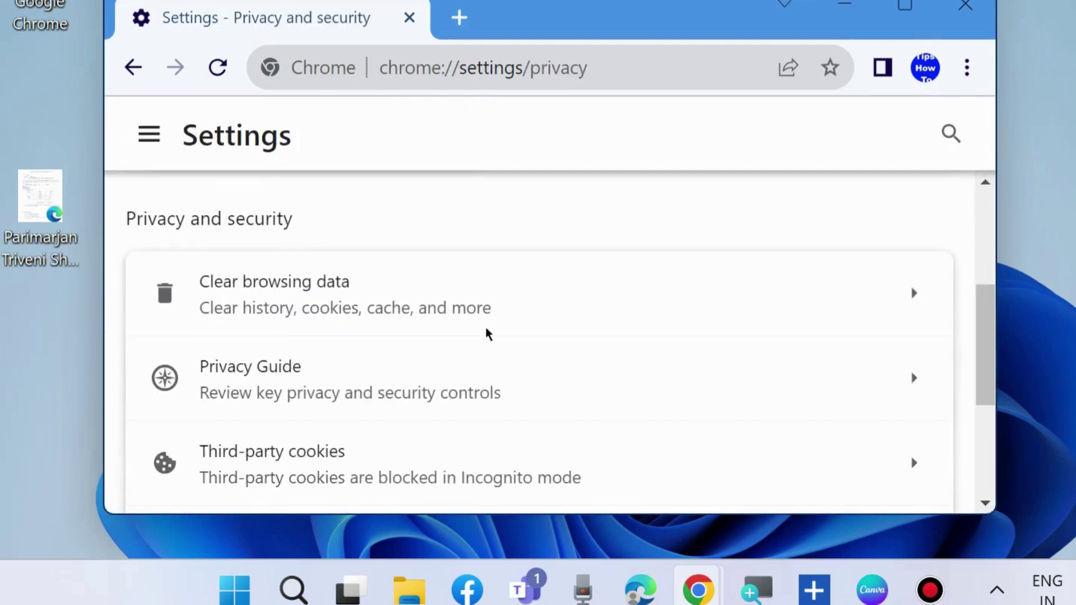
Review the Clear browsing data options for all time, then close Chrome to reveal the desktop
left_click(307, 293)
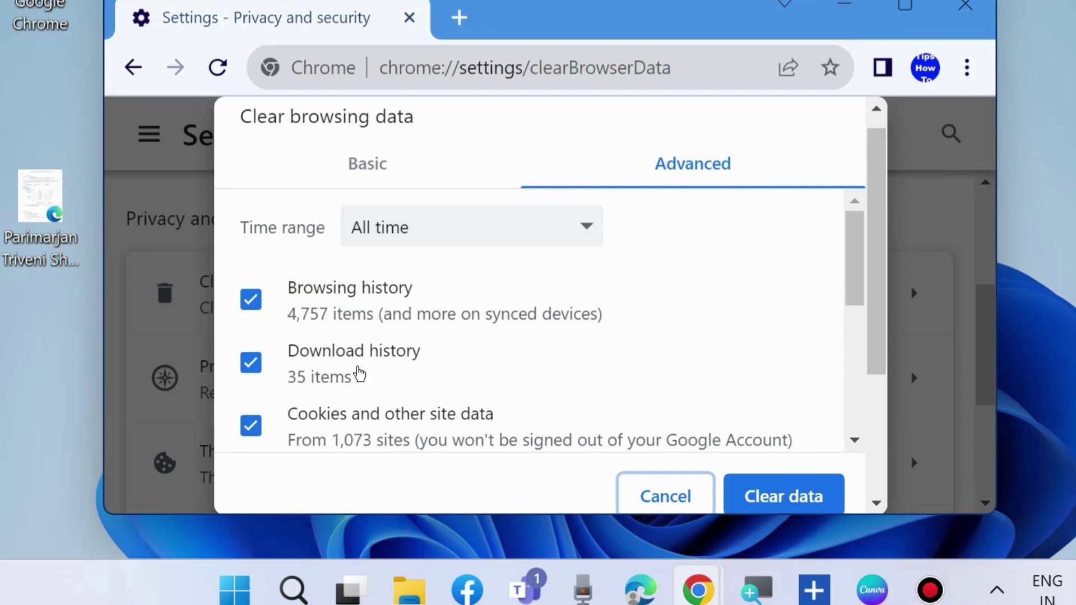
scroll(336, 398, "down", 2)
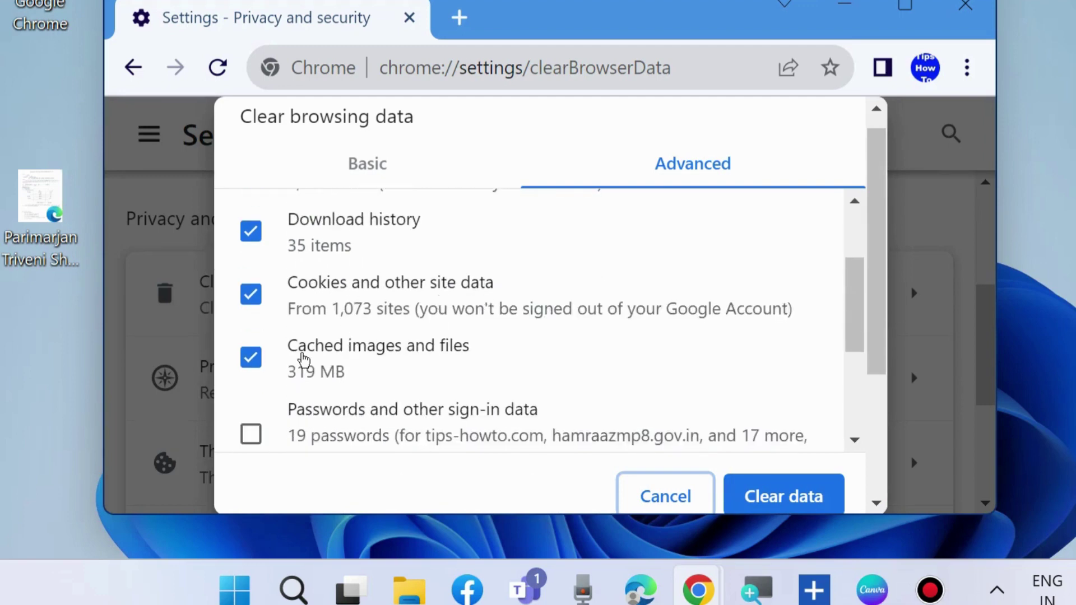
scroll(360, 368, "down", 2)
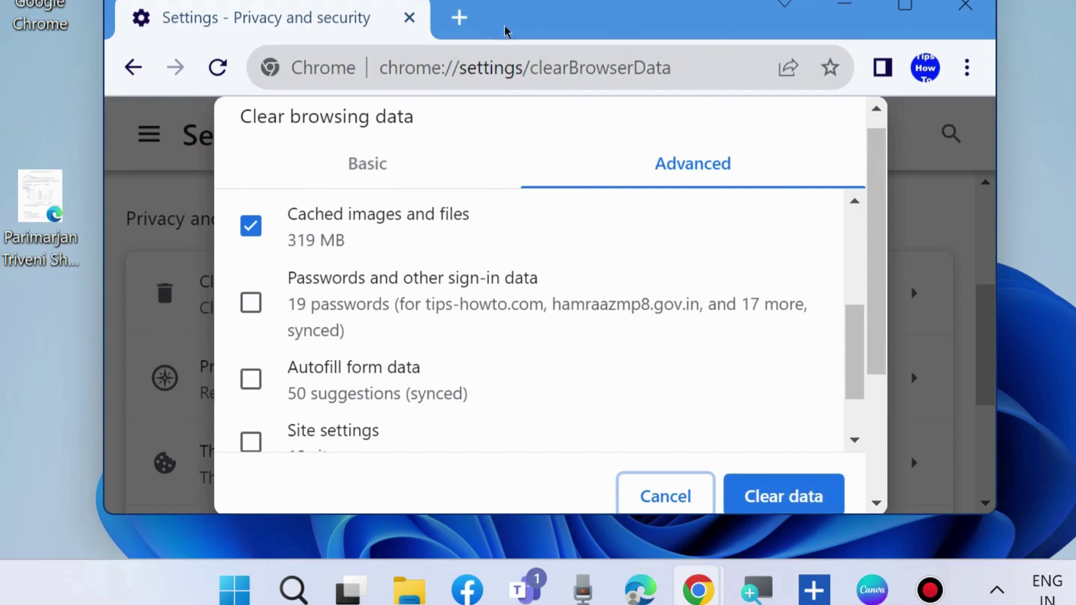
left_click(451, 20)
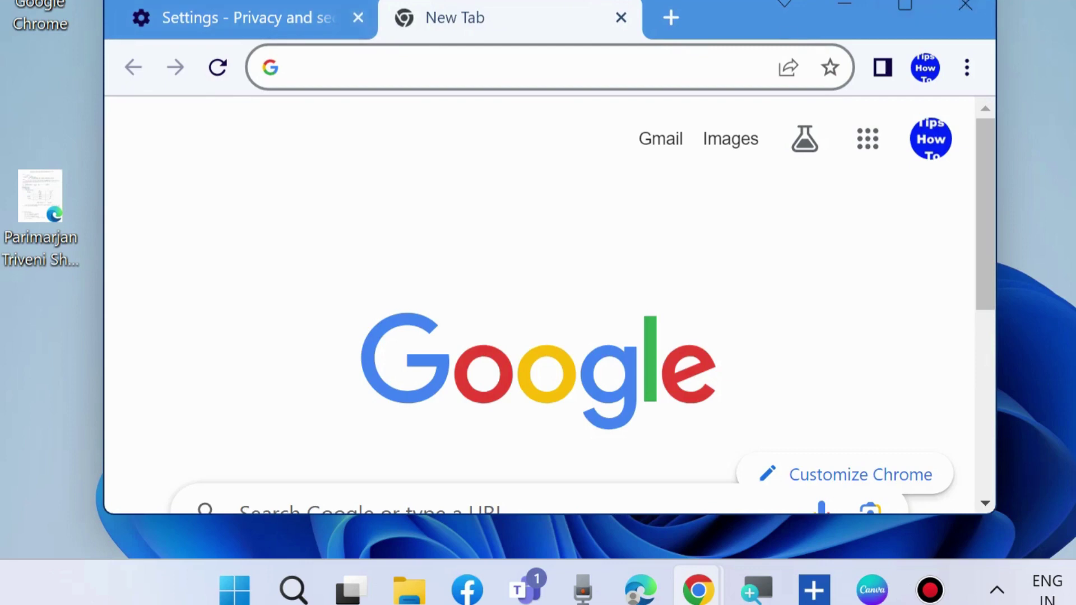
key("alt+F4")
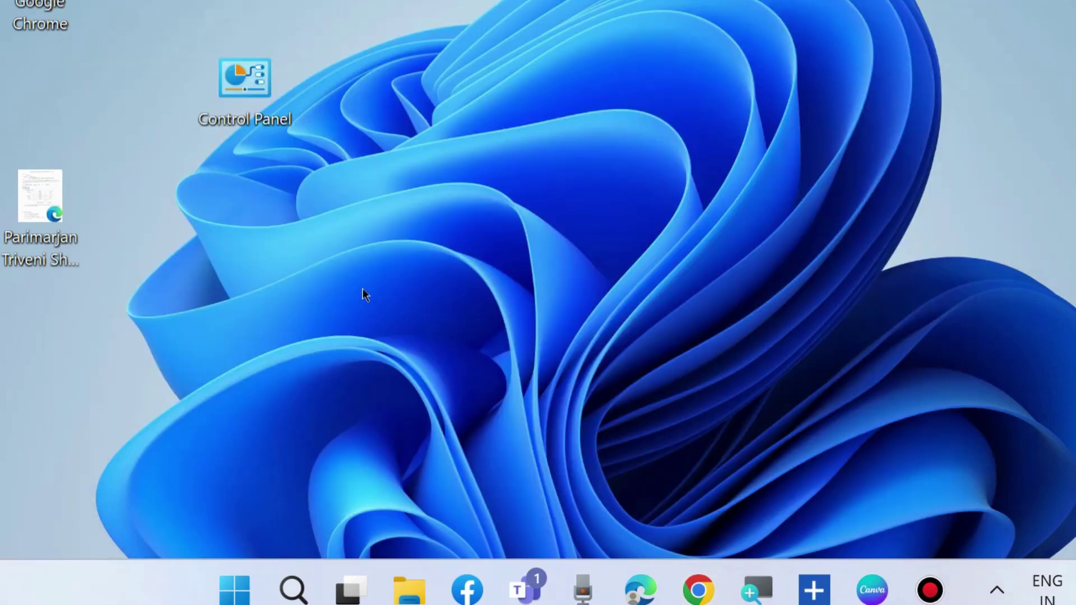
Open Settings > System > Troubleshoot > Other troubleshooters
right_click(239, 587)
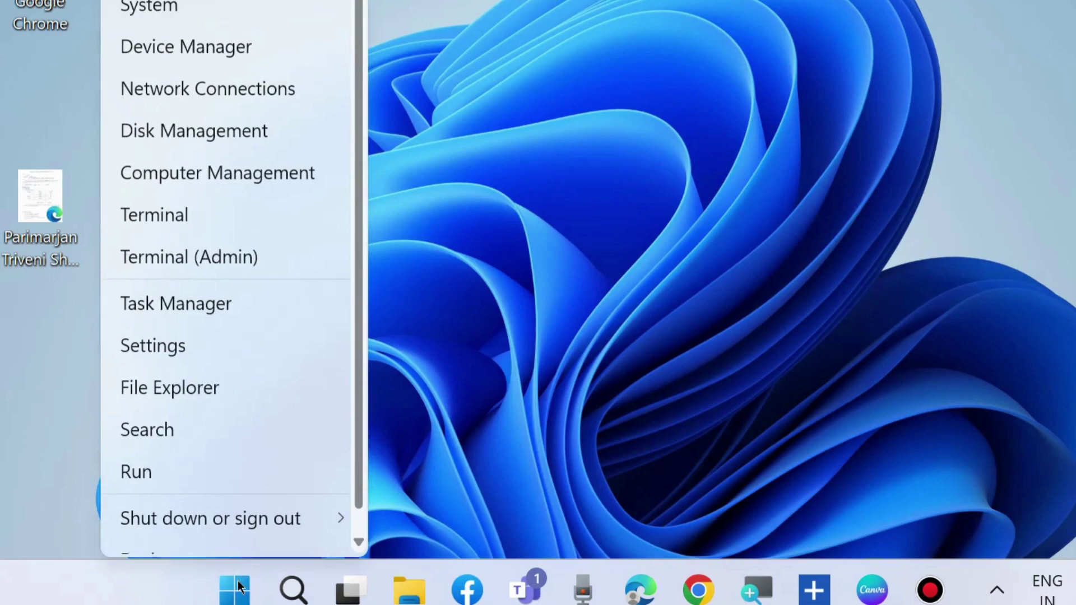
left_click(167, 344)
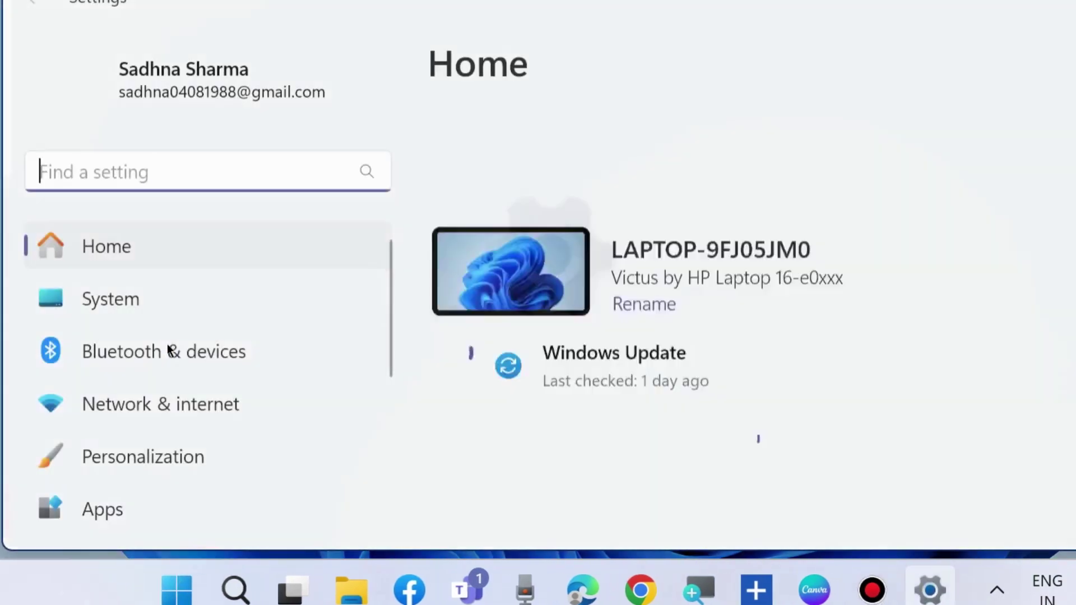
left_click(116, 298)
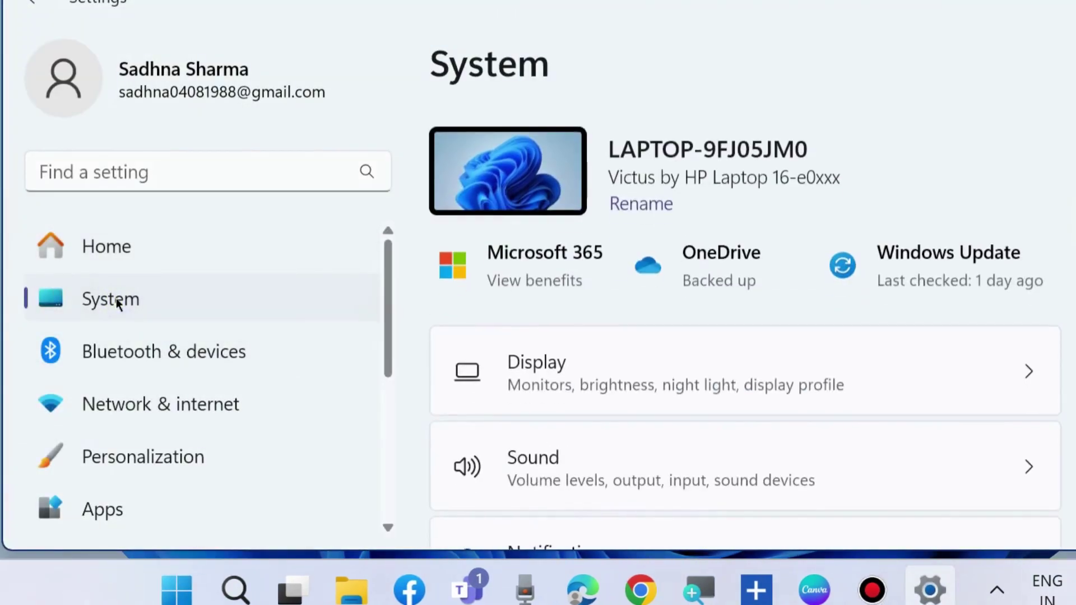
scroll(607, 450, "down", 15)
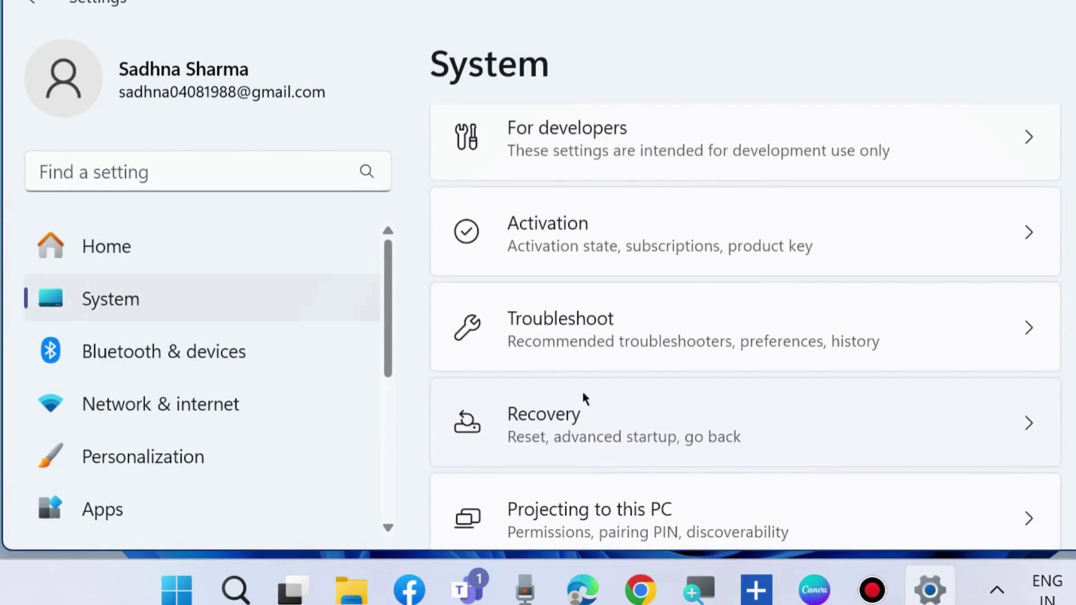
left_click(559, 322)
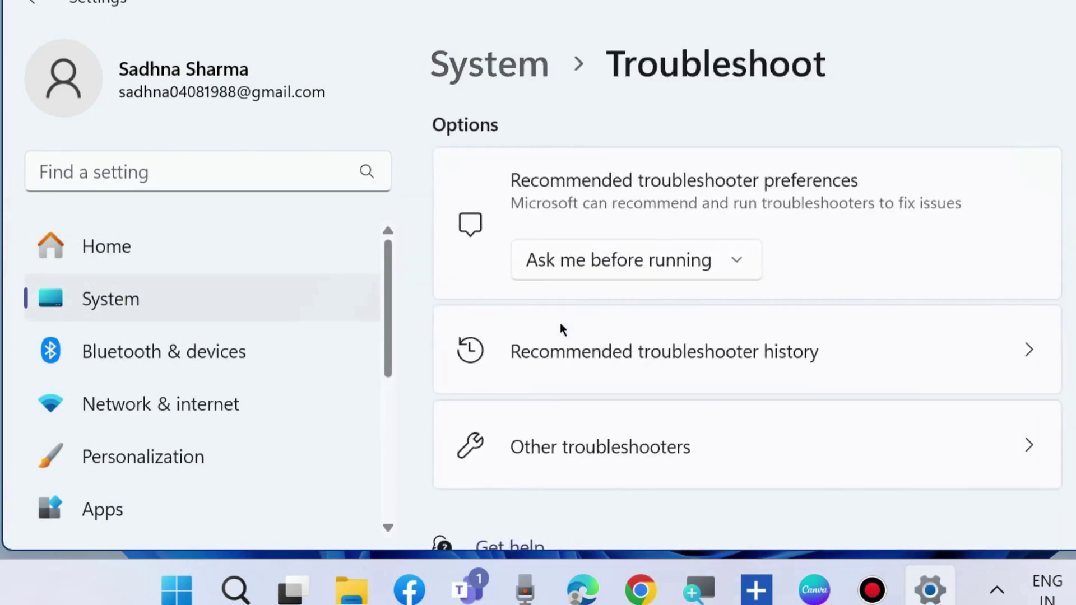
scroll(644, 375, "down", 3)
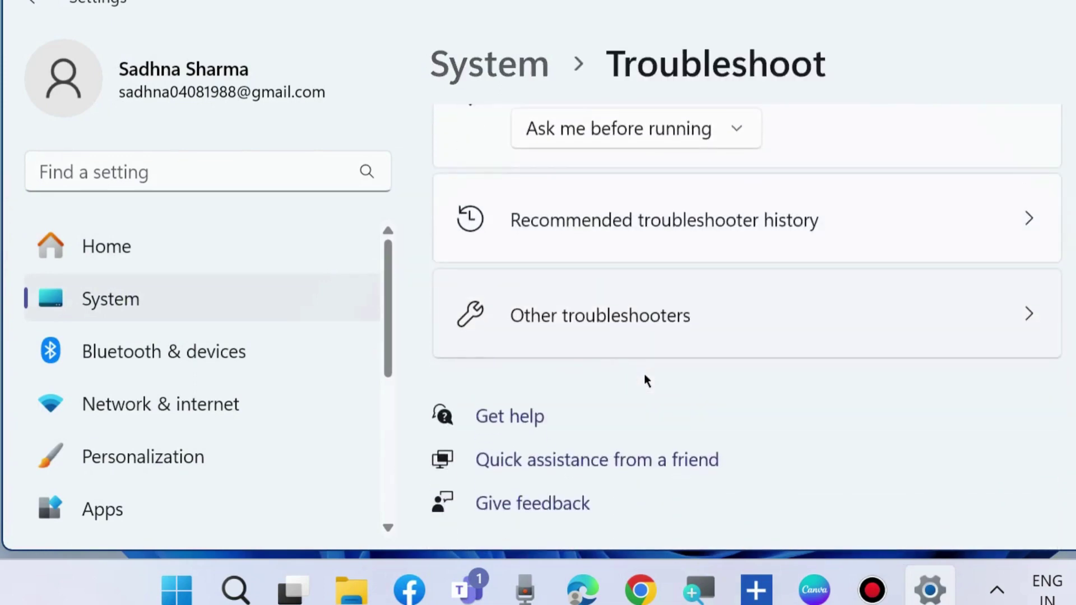
left_click(606, 323)
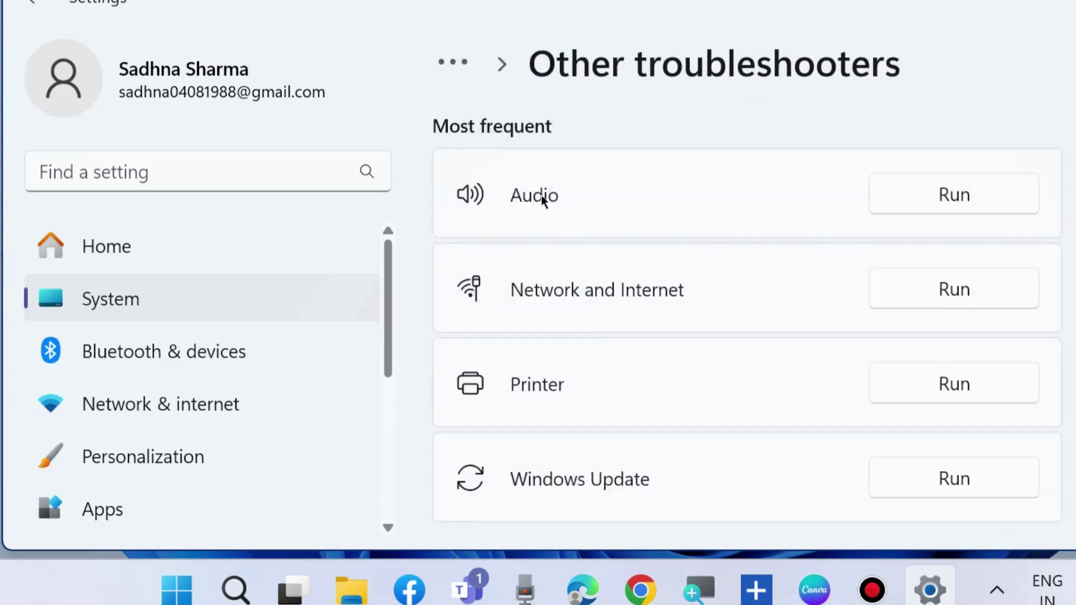
Run the Audio troubleshooter, agree to automated diagnostics, then close Get Help and Settings
left_click(946, 193)
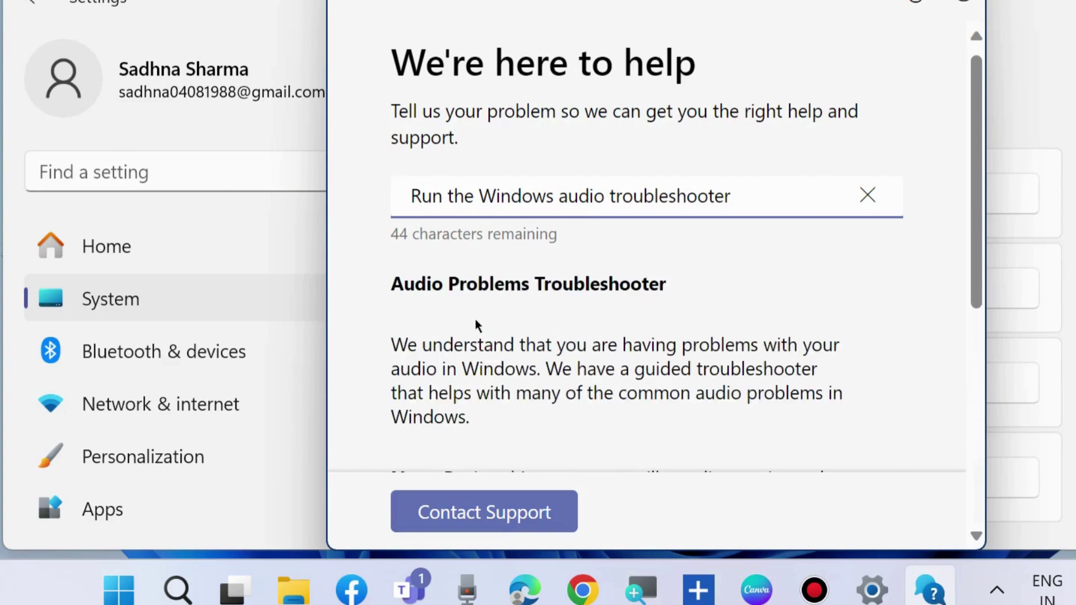
scroll(514, 335, "down", 8)
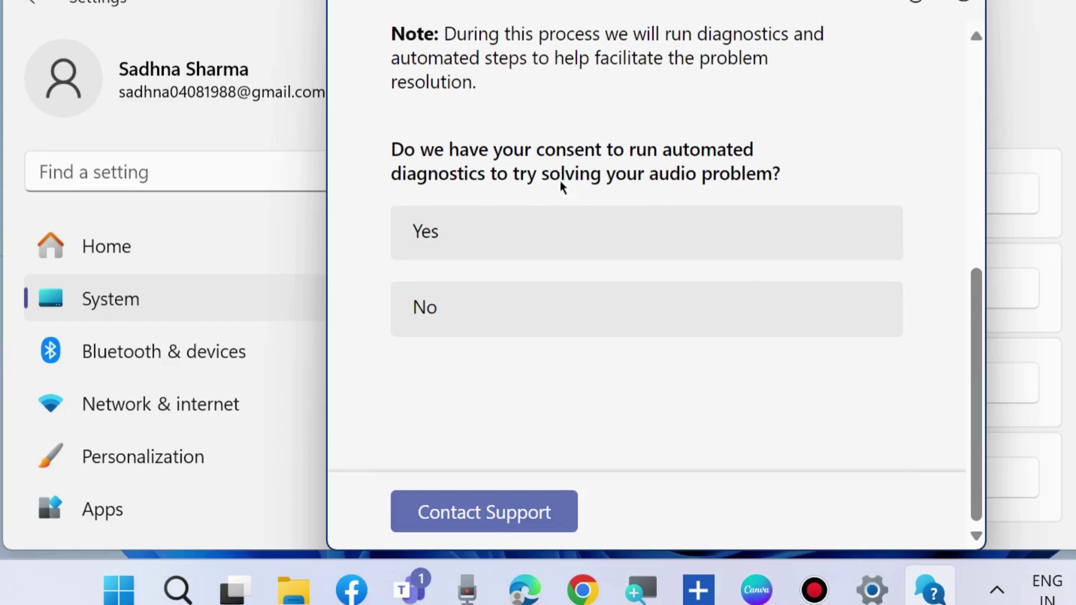
left_click(442, 235)
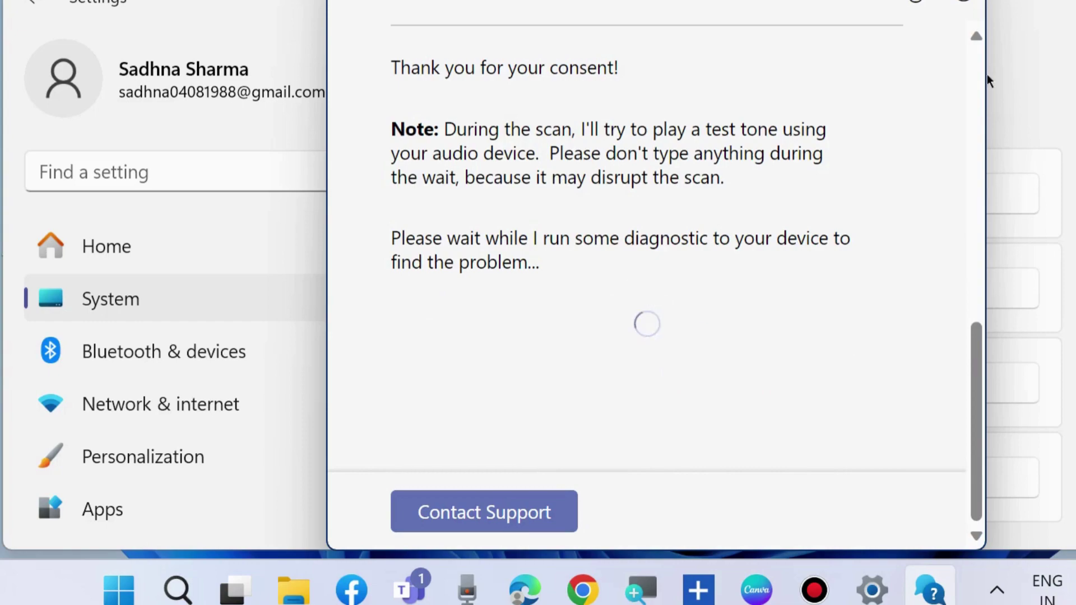
left_click(963, 2)
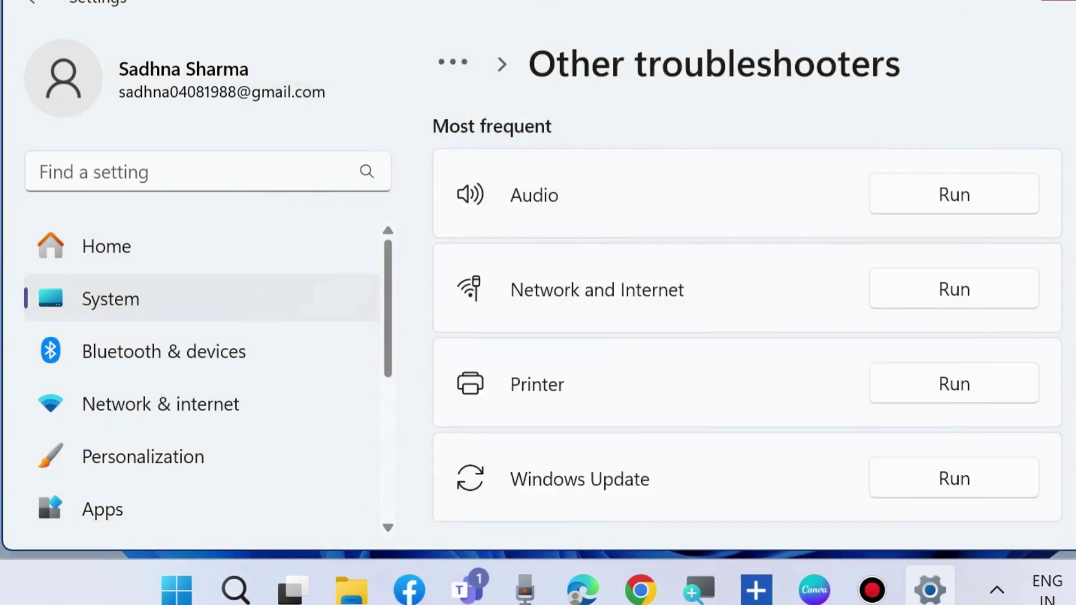
left_click(1058, 1)
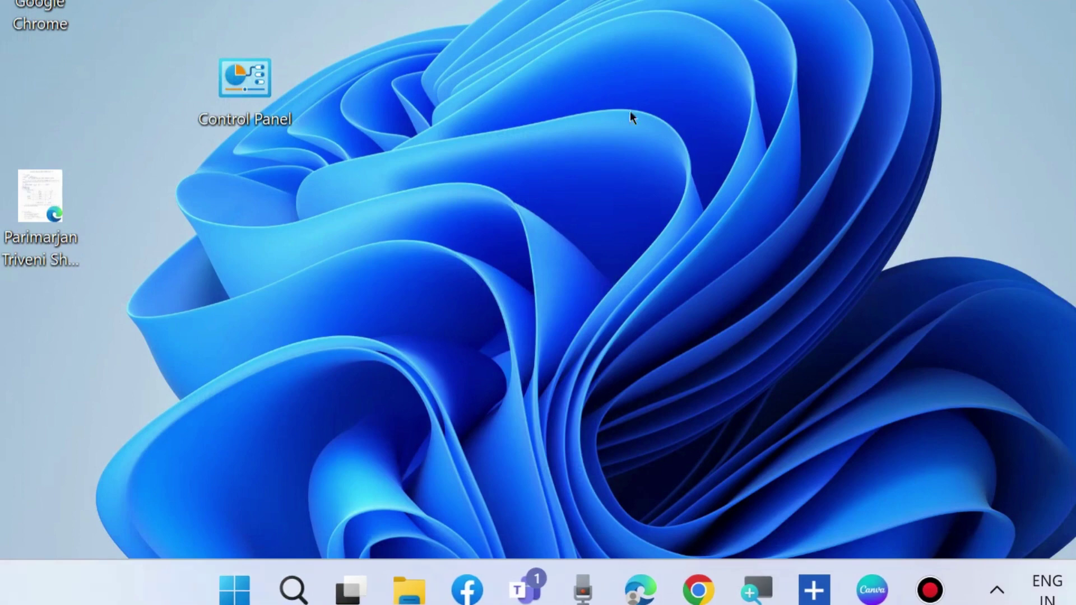
In Device Manager, check the Speaker (Realtek(R) Audio) driver details, version 10.0.22621.1
right_click(233, 589)
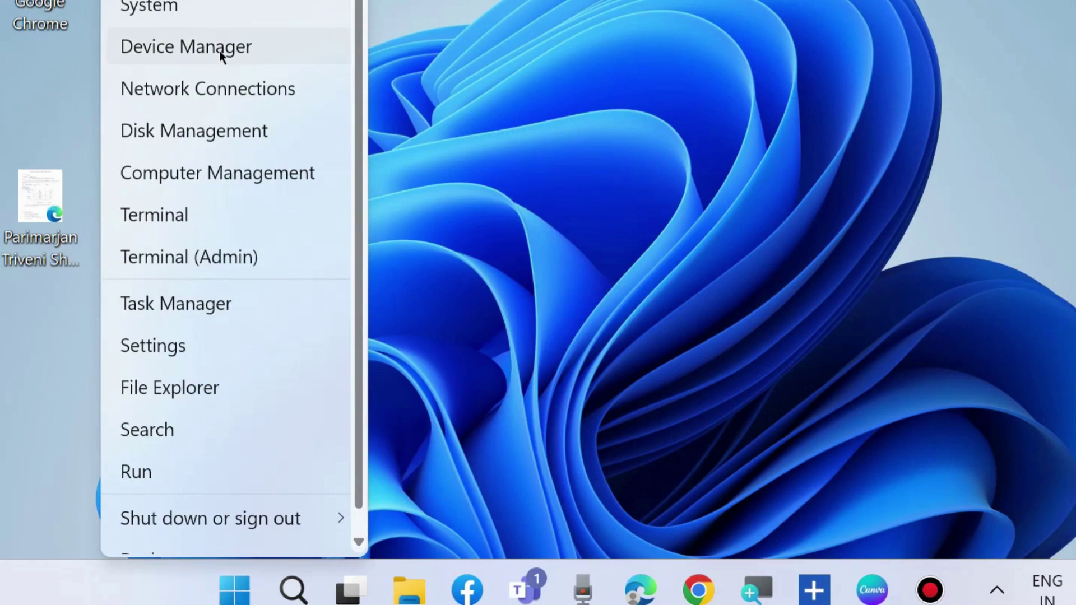
left_click(220, 52)
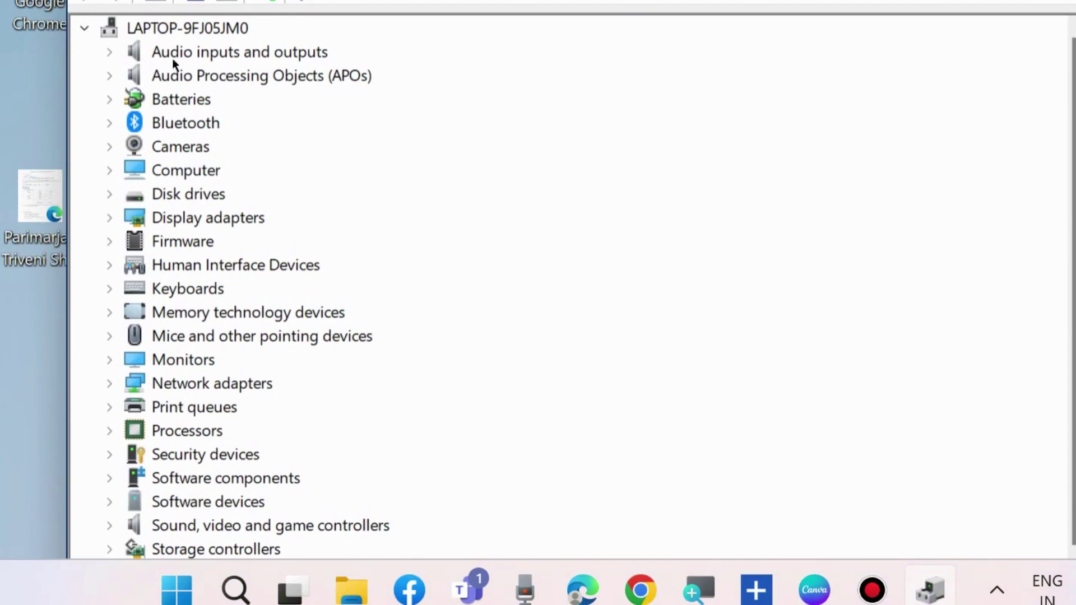
left_click(109, 53)
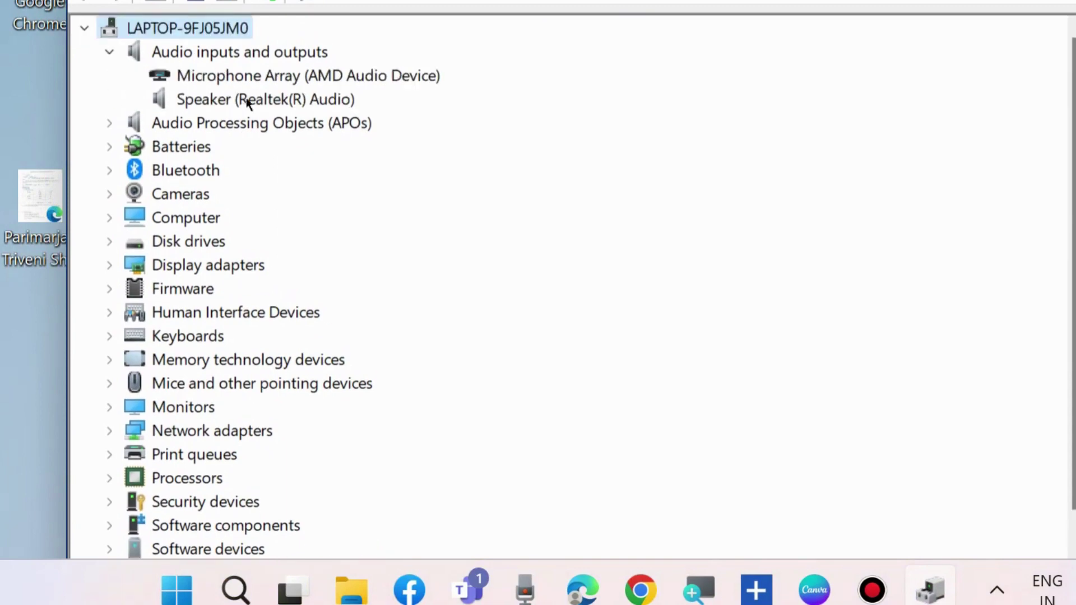
right_click(185, 101)
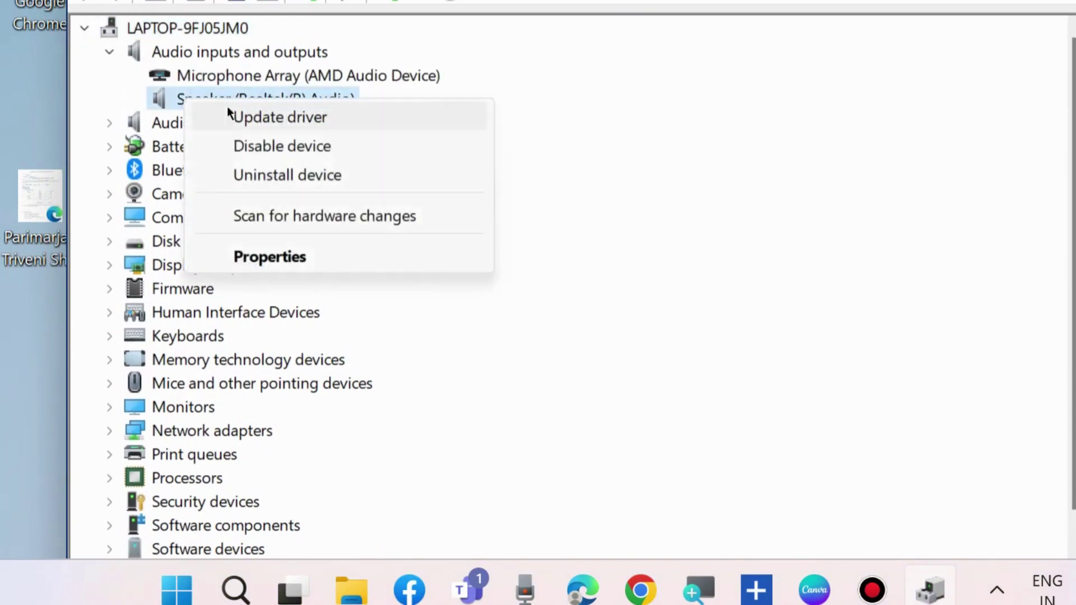
left_click(276, 256)
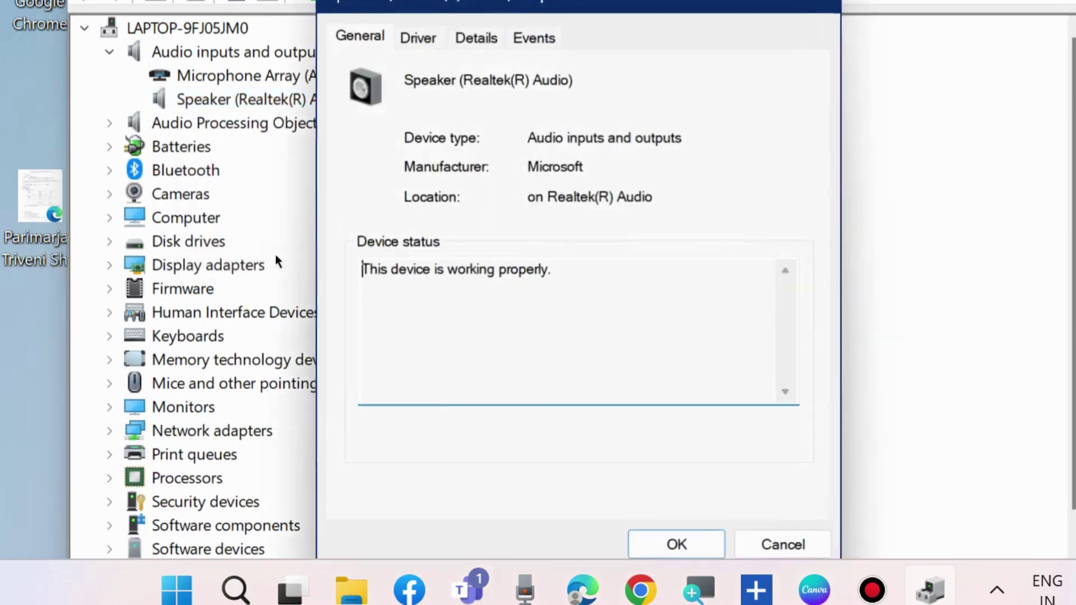
left_click(415, 35)
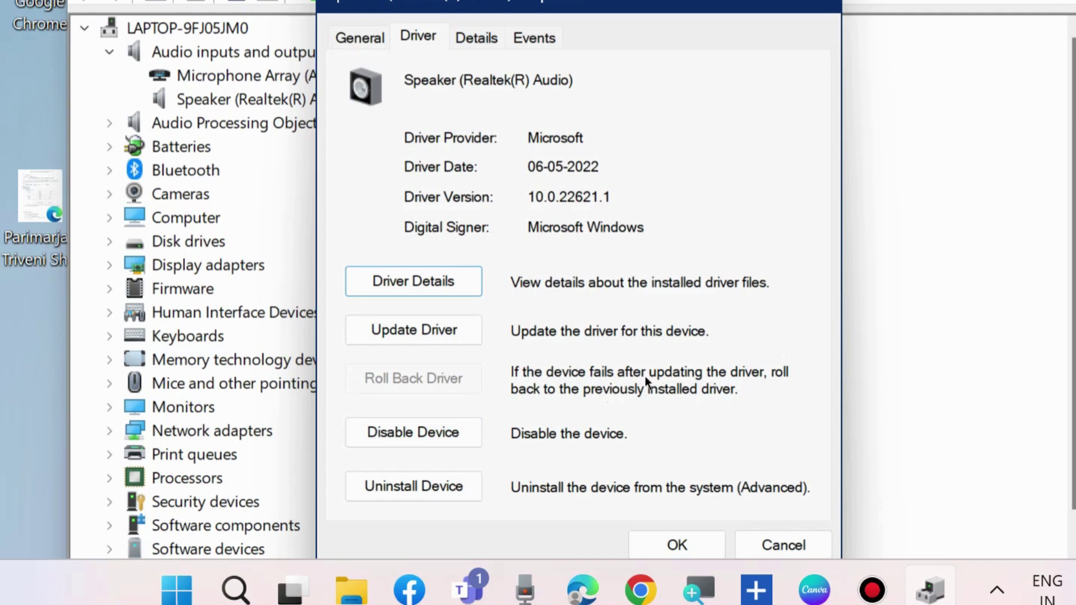
left_click(673, 543)
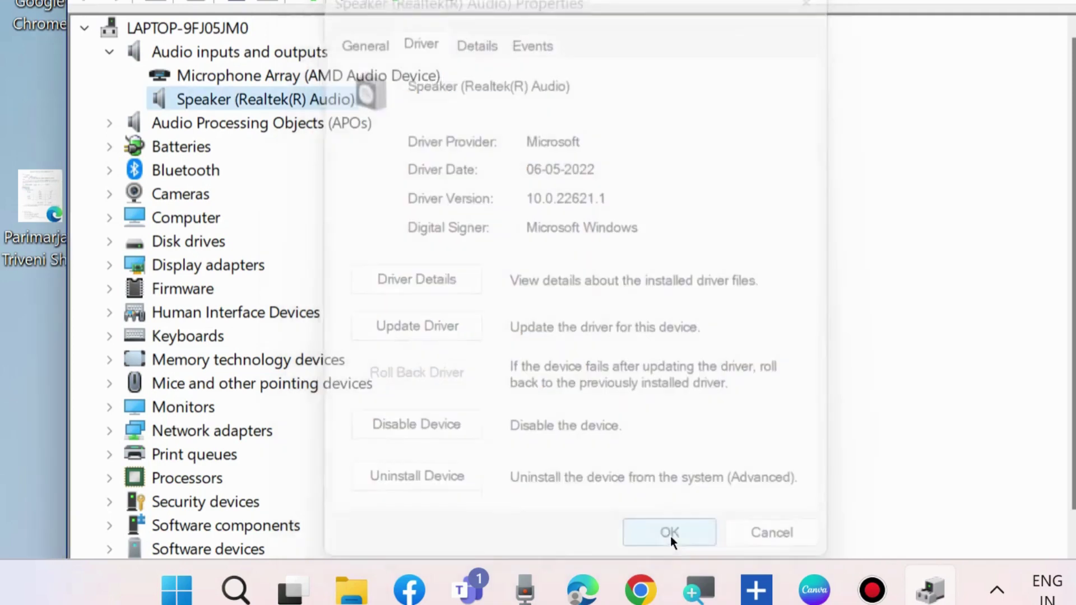
Disable and re-enable the Speaker (Realtek(R) Audio) device, then close Device Manager
right_click(177, 99)
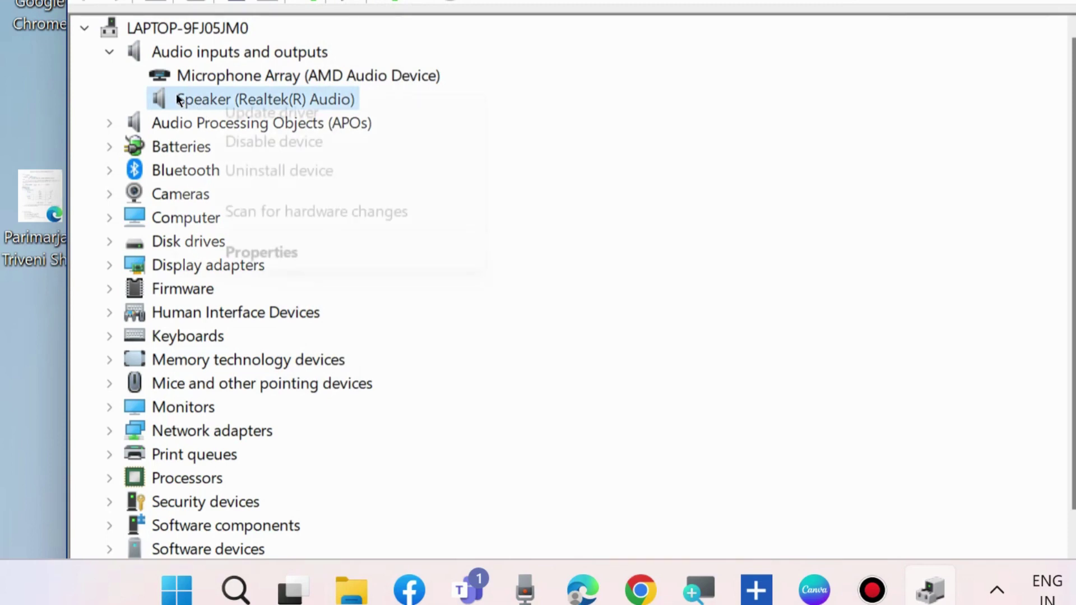
left_click(286, 142)
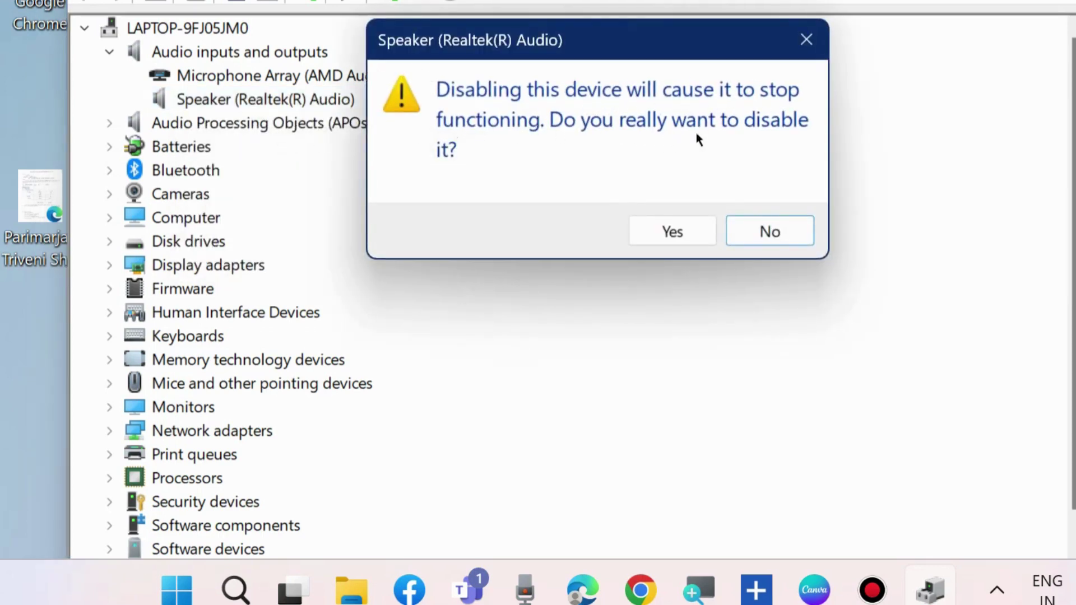
left_click(679, 233)
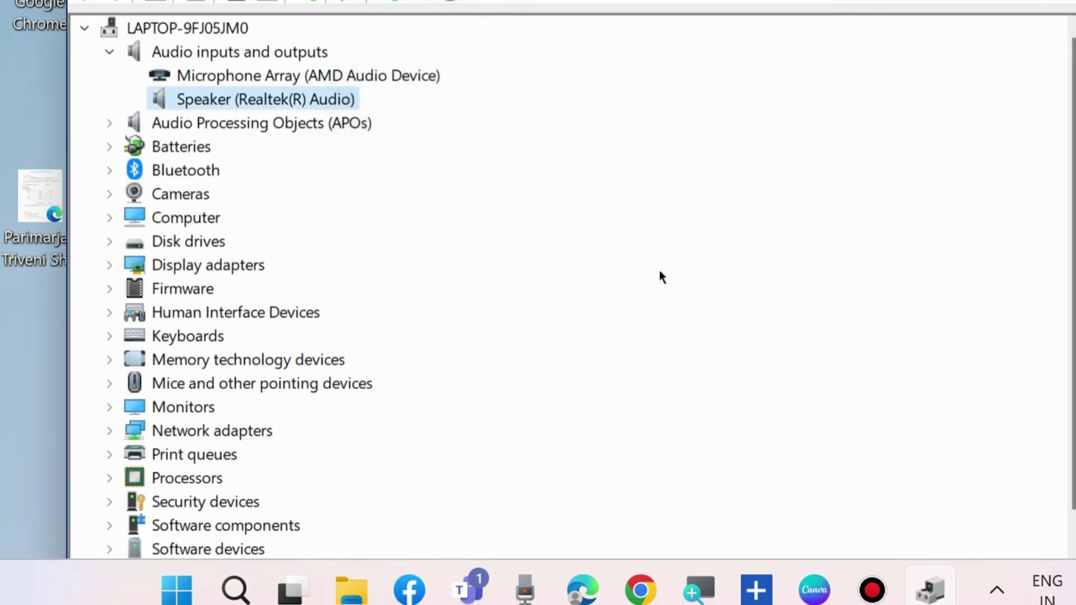
right_click(203, 99)
left_click(308, 150)
key("alt+F4")
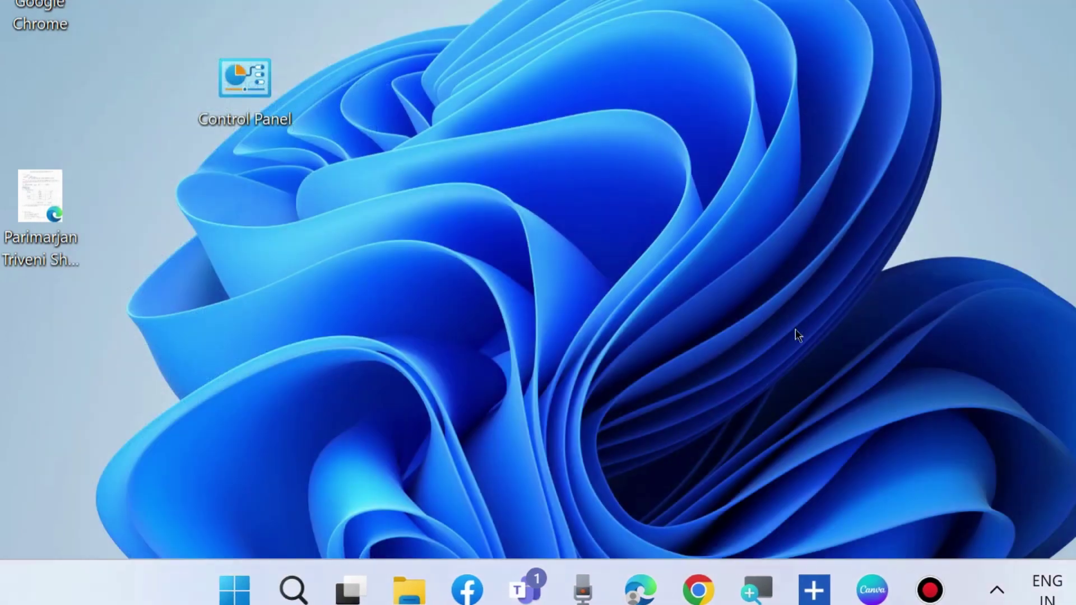
Switch off 'Use hardware acceleration when available' in Chrome's System settings
mouse_move(703, 591)
left_click(762, 492)
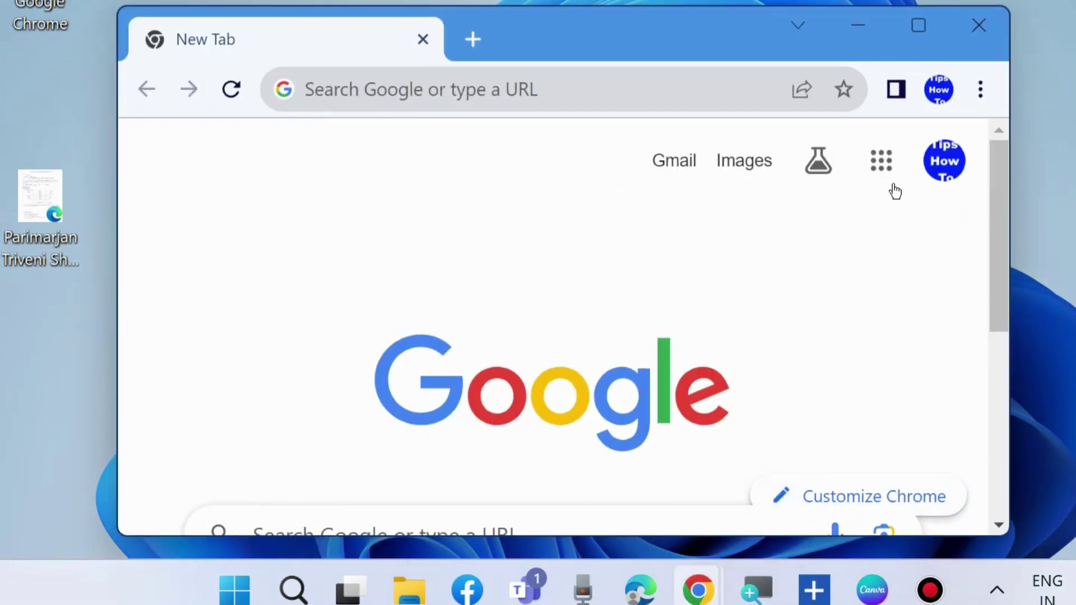
left_click(980, 89)
mouse_move(674, 371)
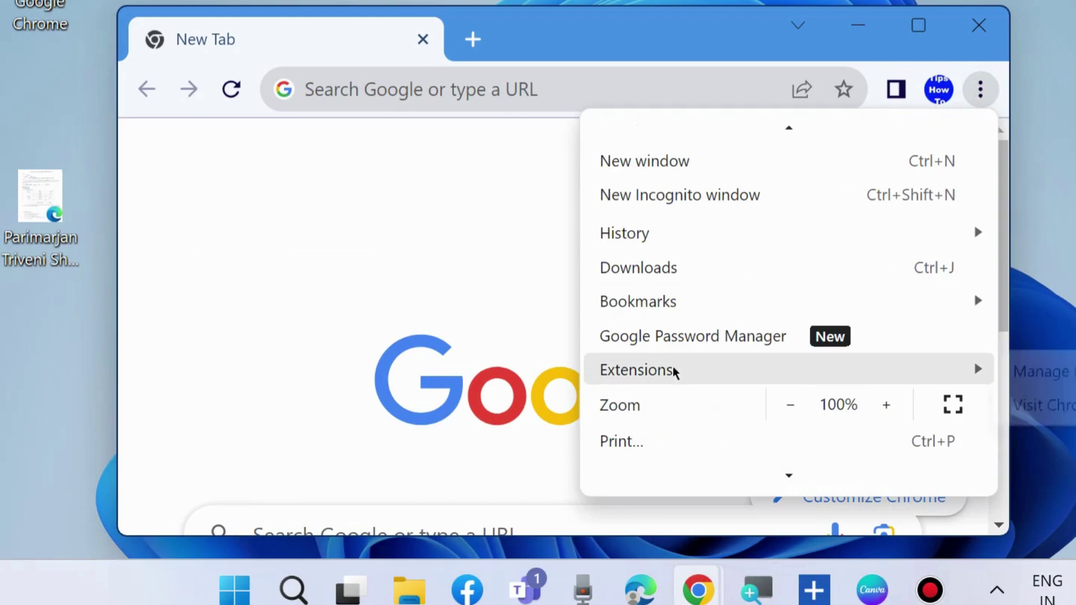
scroll(674, 371, "down", 3)
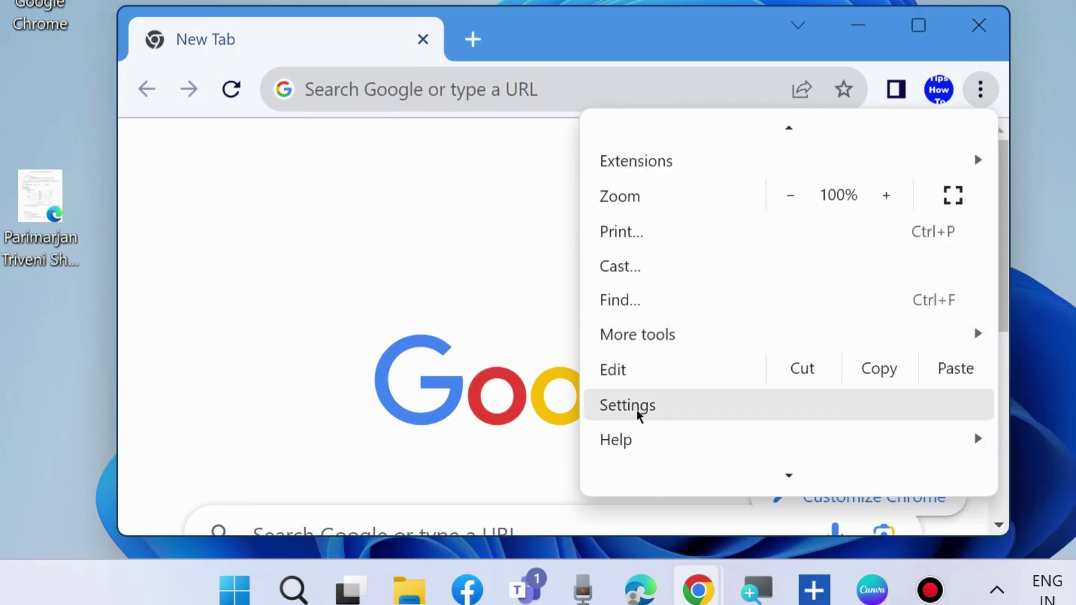
left_click(637, 414)
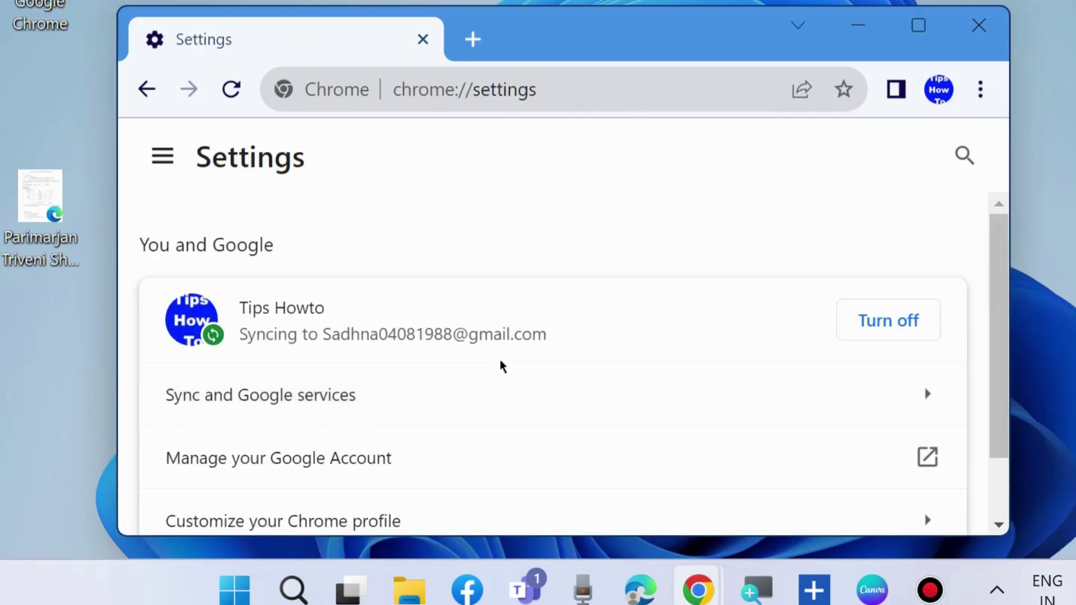
left_click(161, 157)
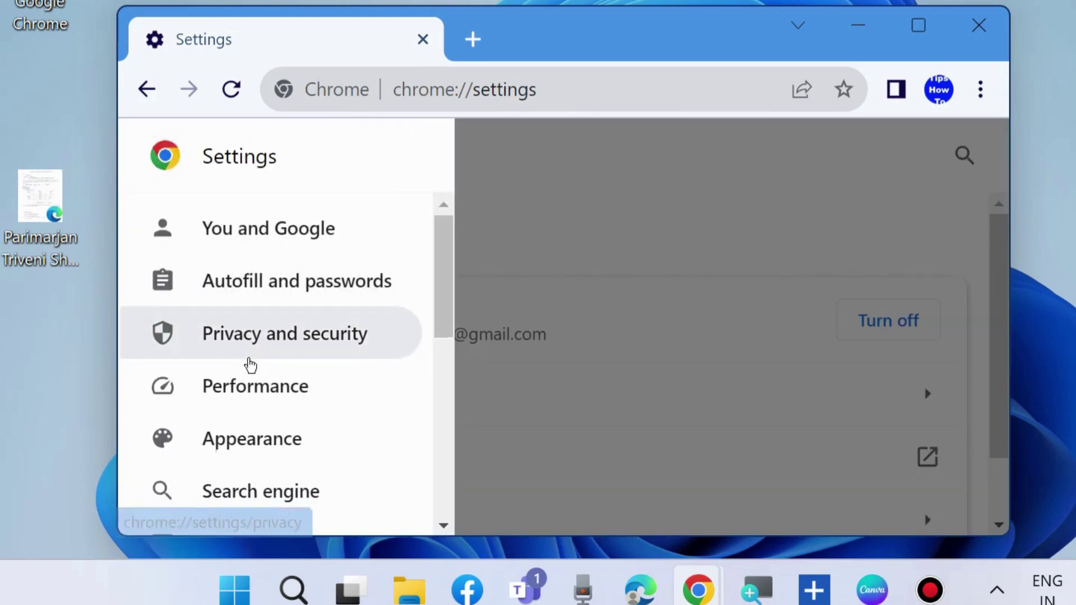
scroll(251, 366, "down", 5)
scroll(248, 364, "down", 2)
left_click(232, 337)
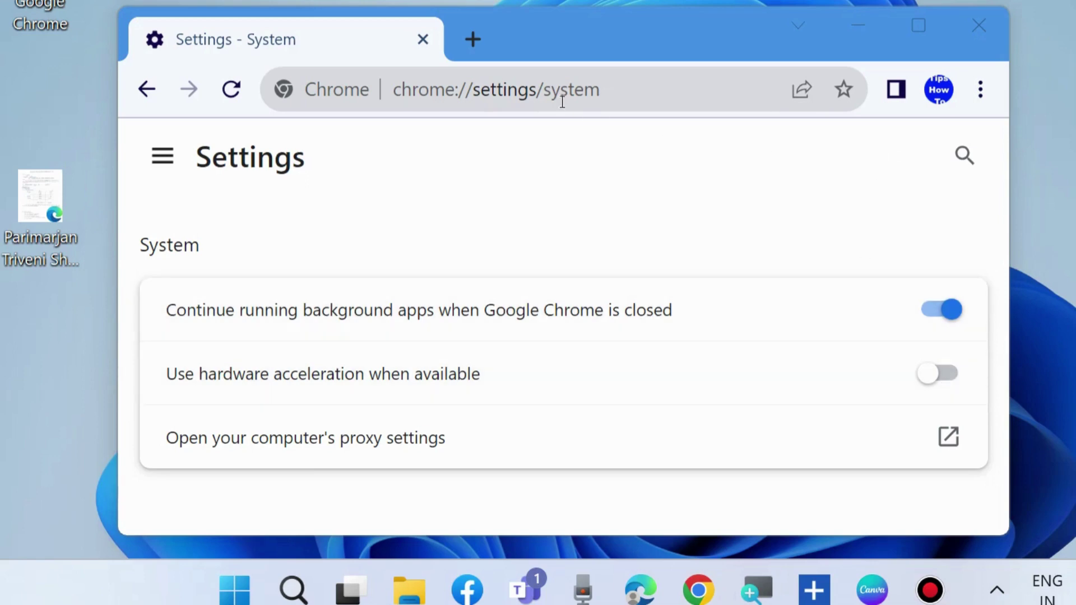
Replace the Settings tab with a new tab and minimize Chrome
left_click(476, 35)
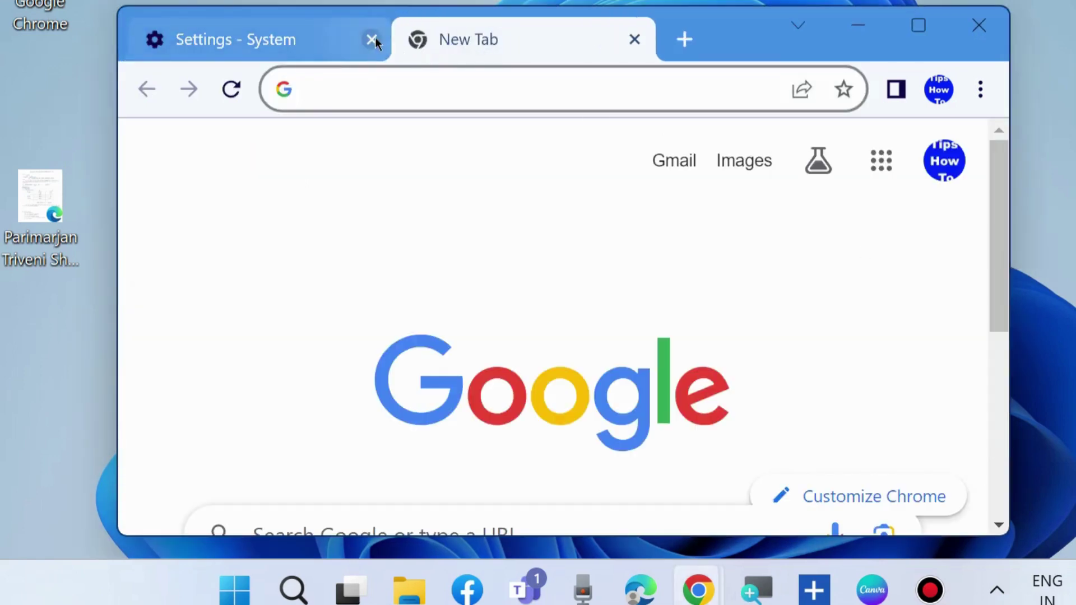
left_click(372, 38)
left_click(857, 25)
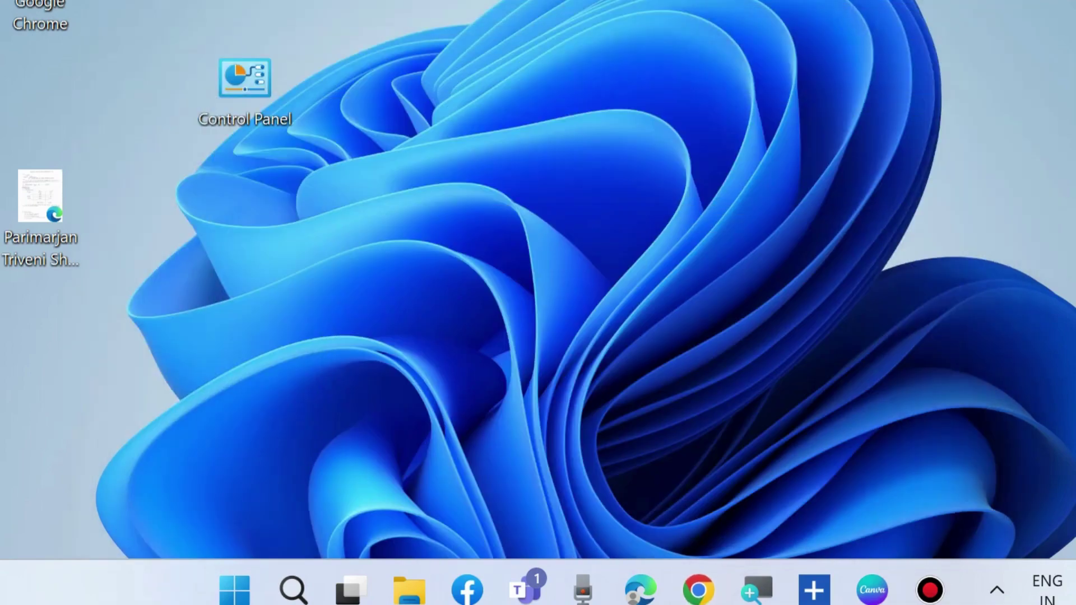